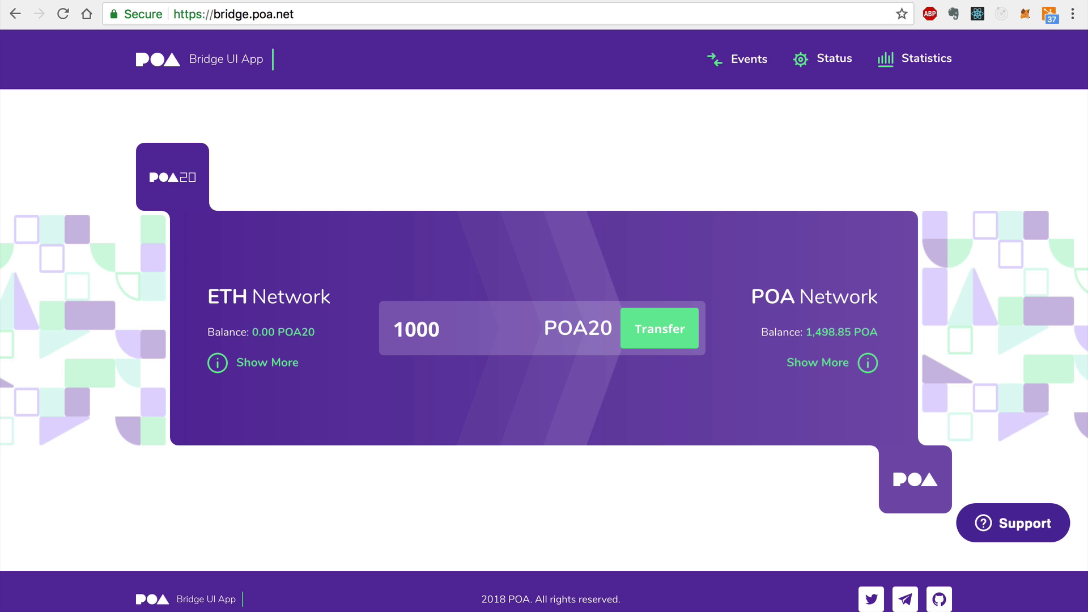
Open the POA Bridge Contract in POA Explorer, select its contract address, and return to MyCrypto
click(867, 363)
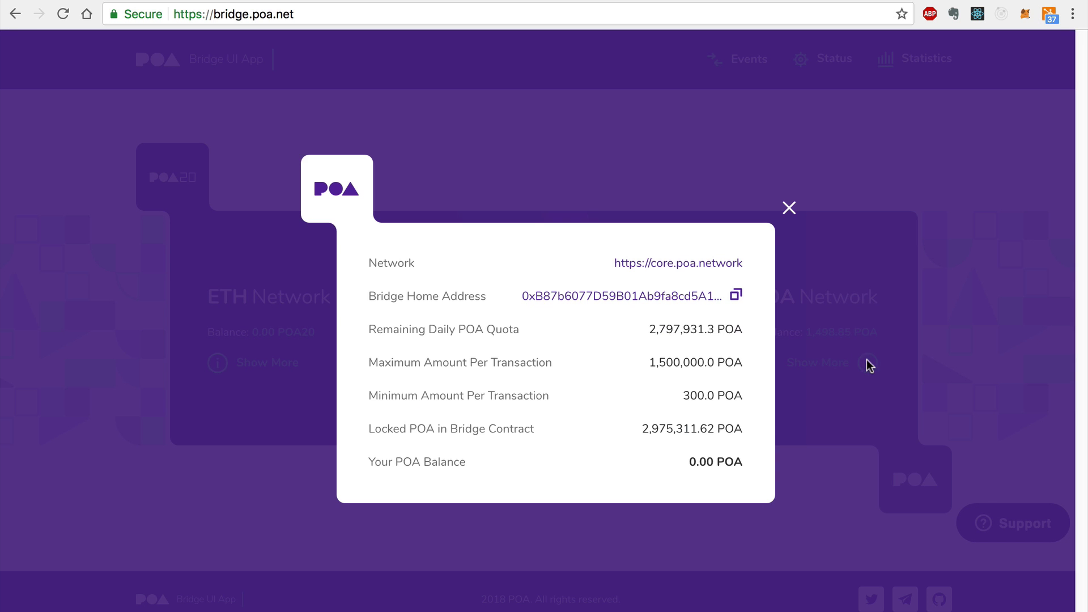
click(688, 300)
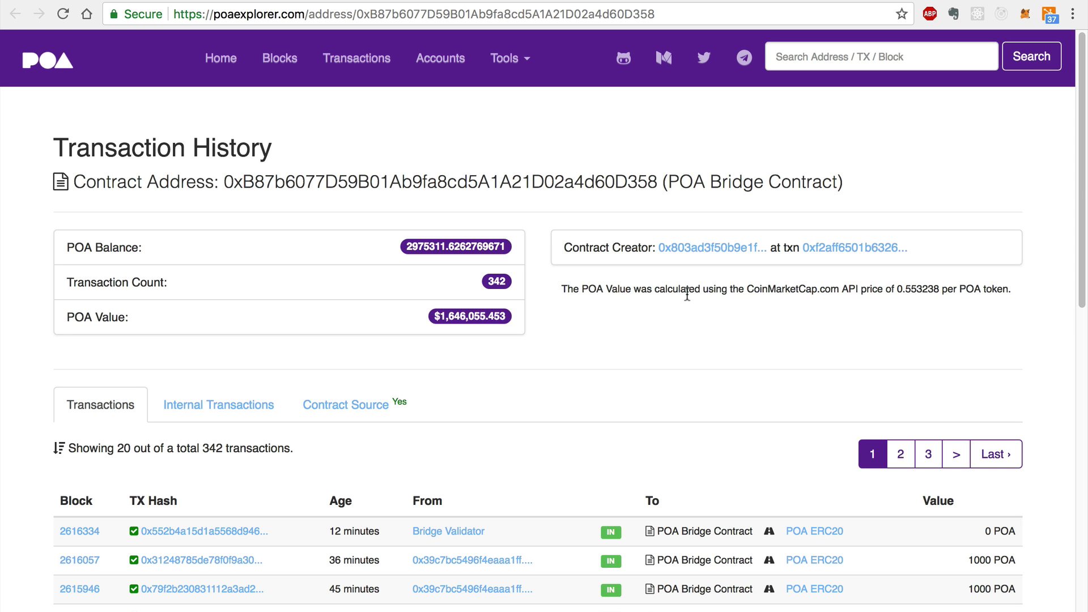
drag(224, 177, 659, 189)
key(super+c)
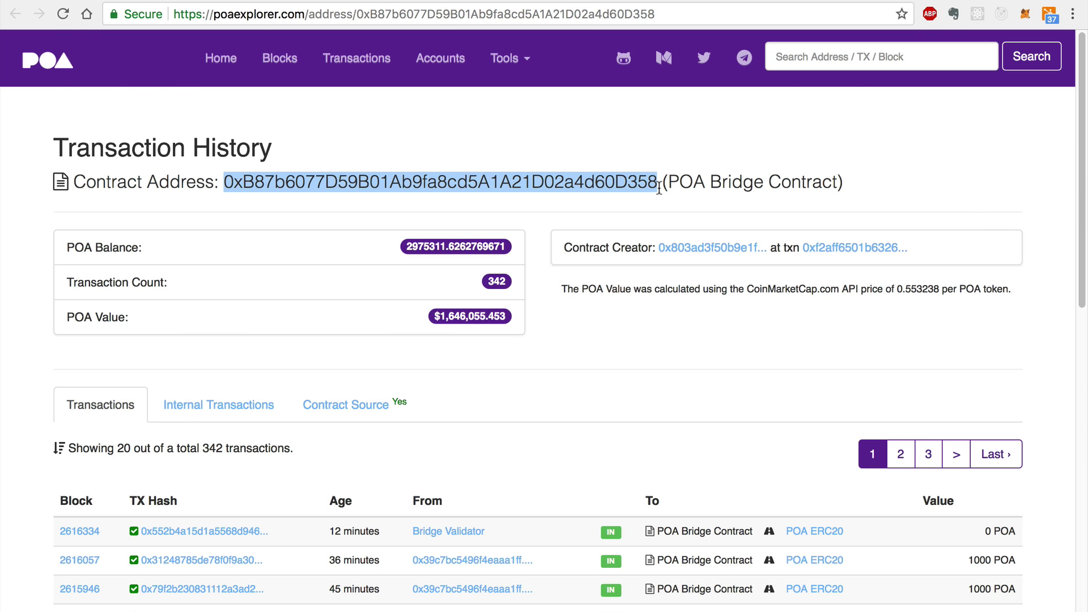
key(ctrl+Tab)
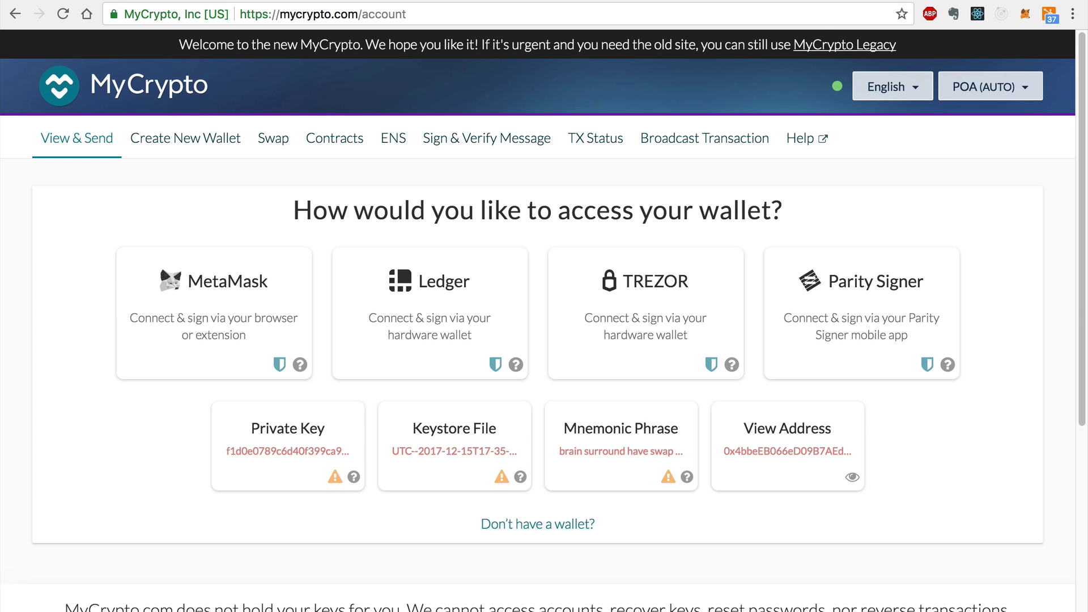
click(973, 87)
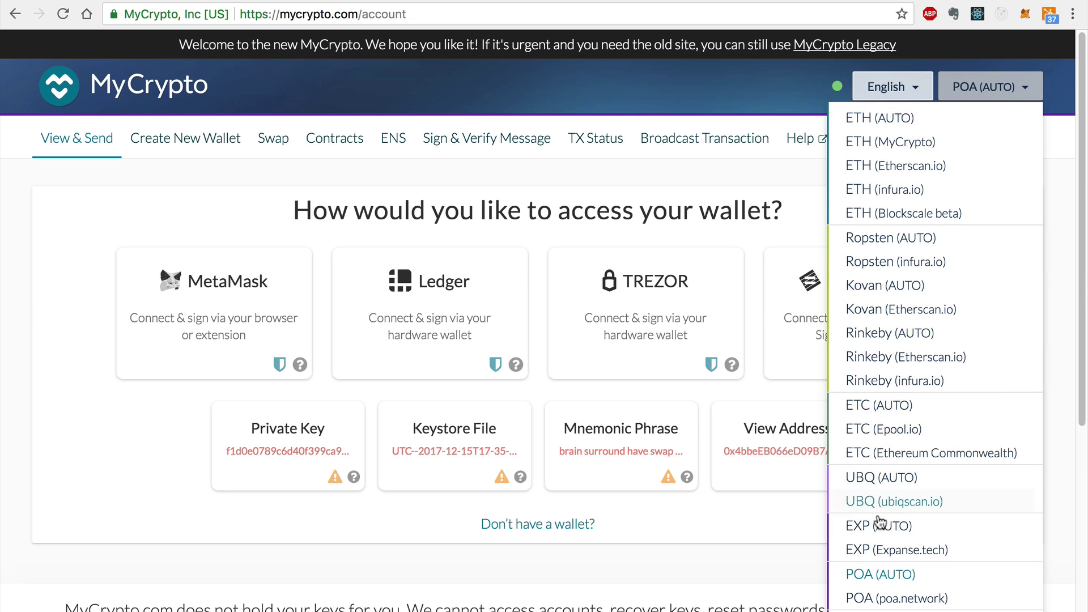
click(878, 574)
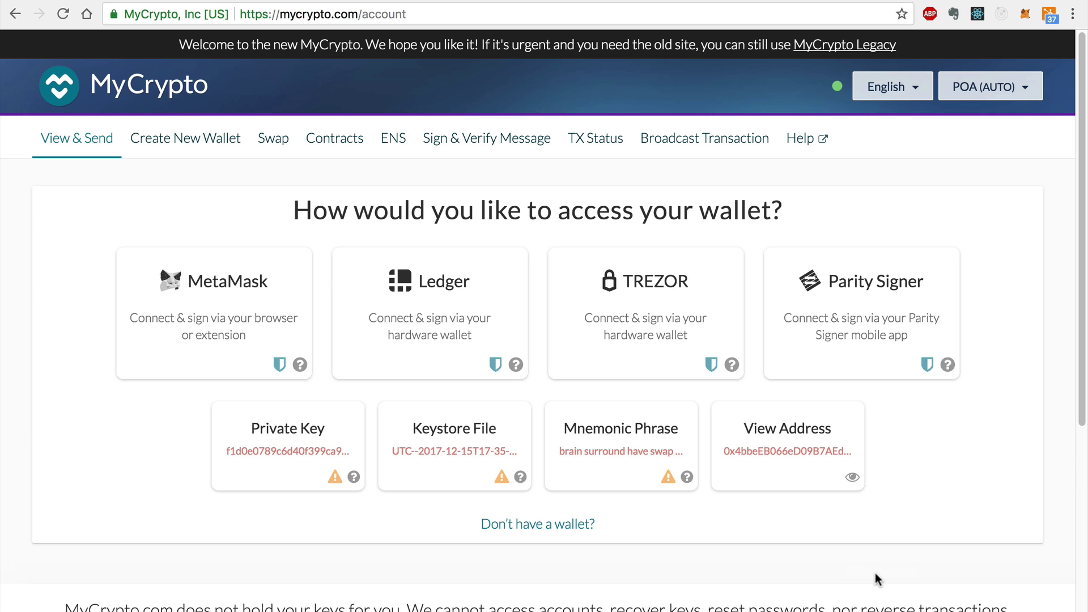
Choose keystore-file access and acknowledge the three security warnings
click(475, 439)
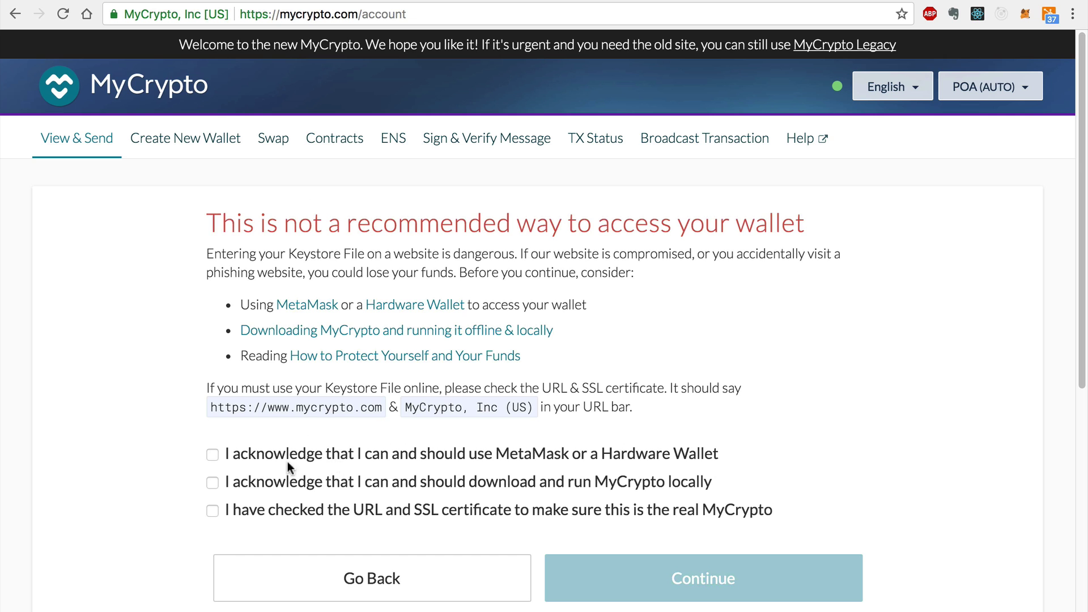
click(213, 454)
click(213, 482)
click(212, 511)
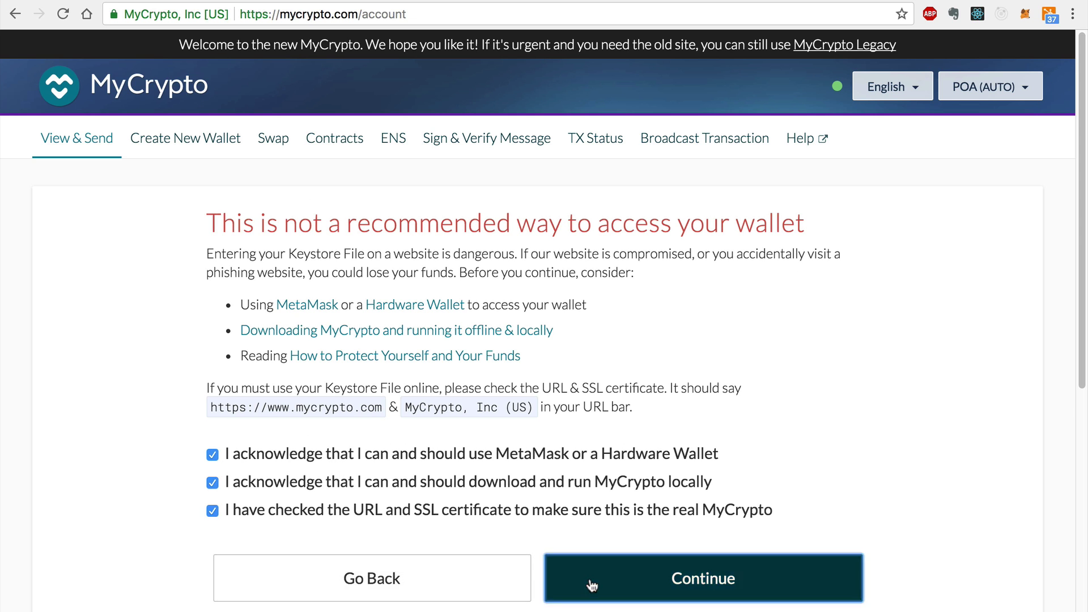
click(592, 584)
Load the UTC keystore file and unlock it with the wallet password
click(531, 416)
click(439, 81)
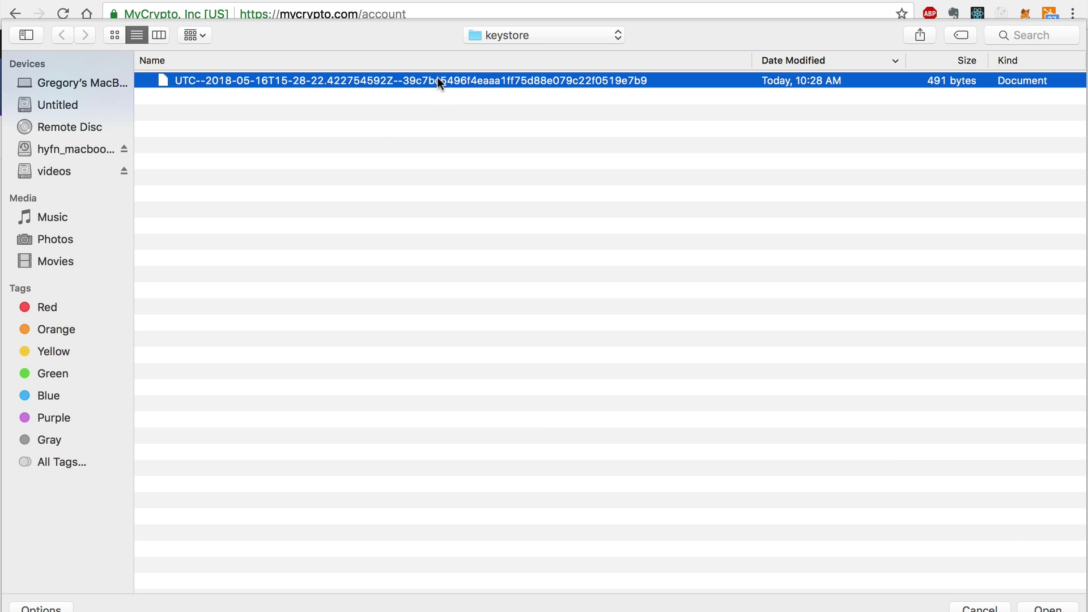
click(1048, 608)
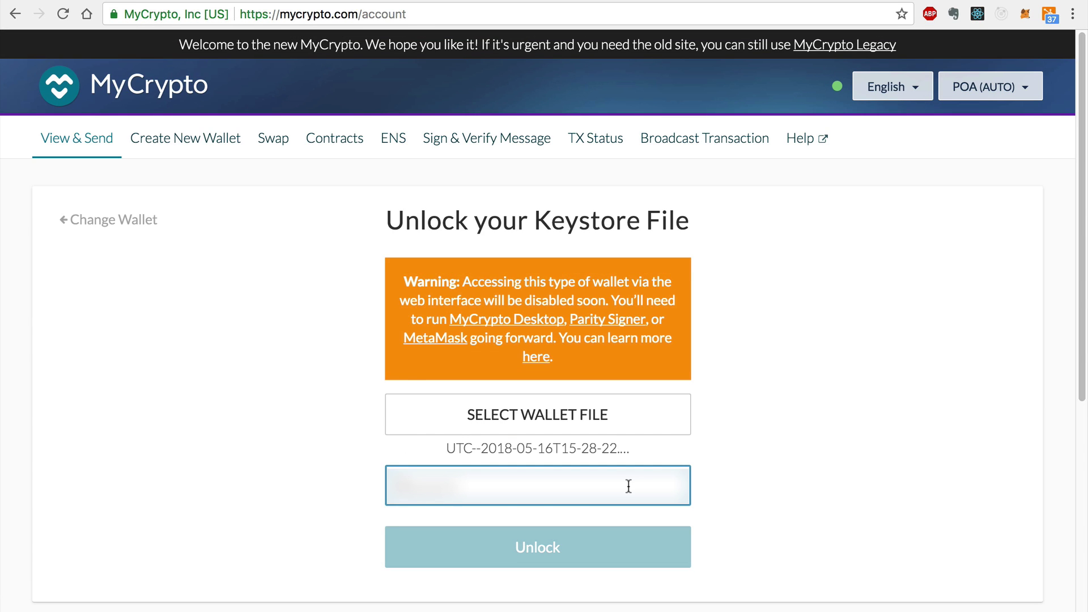
text(*******)
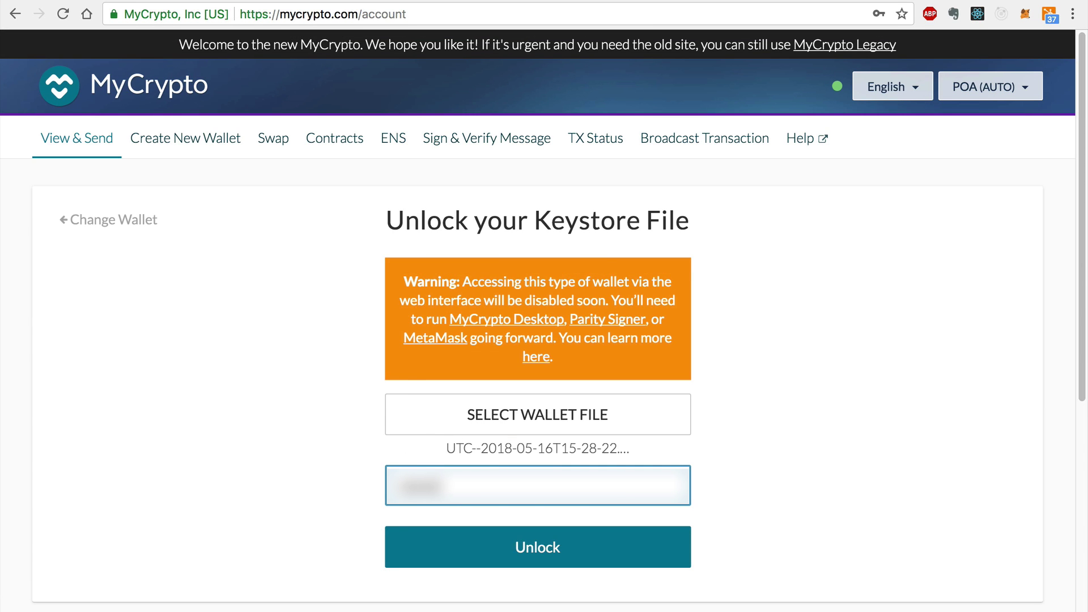
text(***)
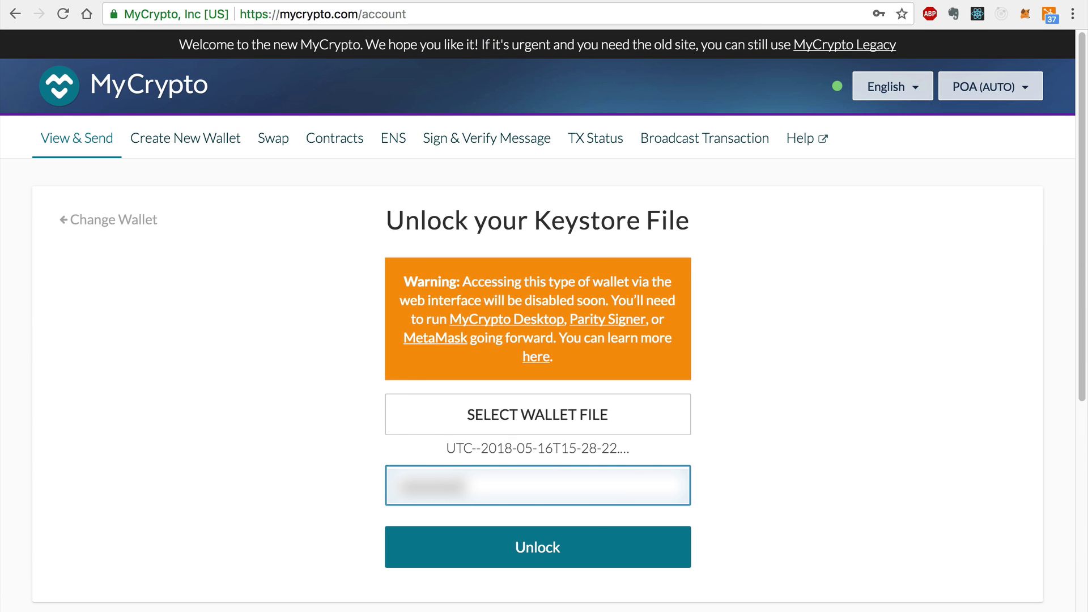
click(577, 563)
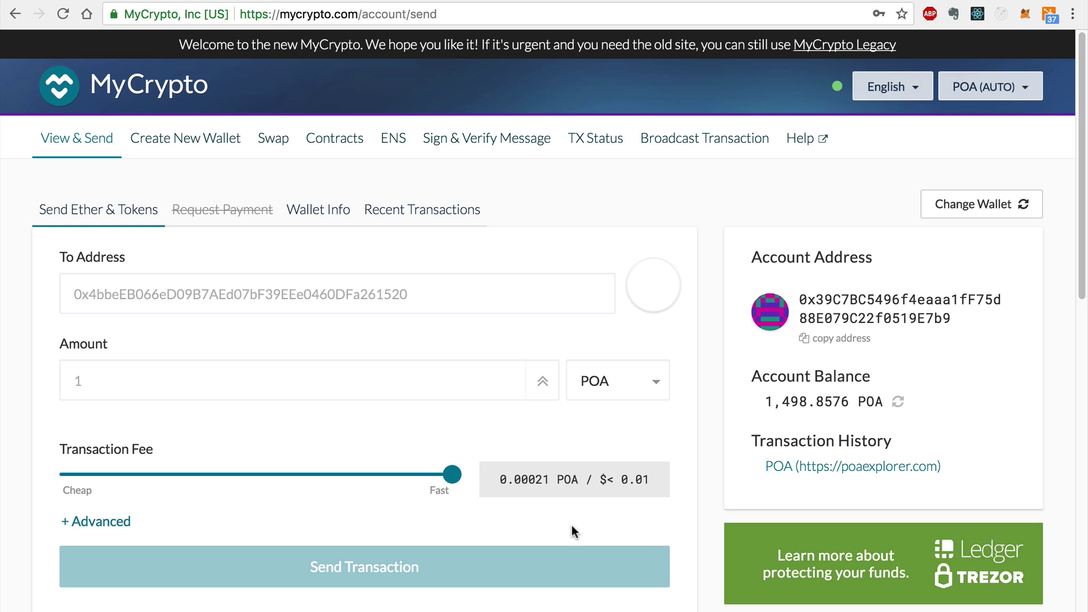
Paste the bridge contract address as recipient, cross-check it, and enter an amount of 1000
click(261, 294)
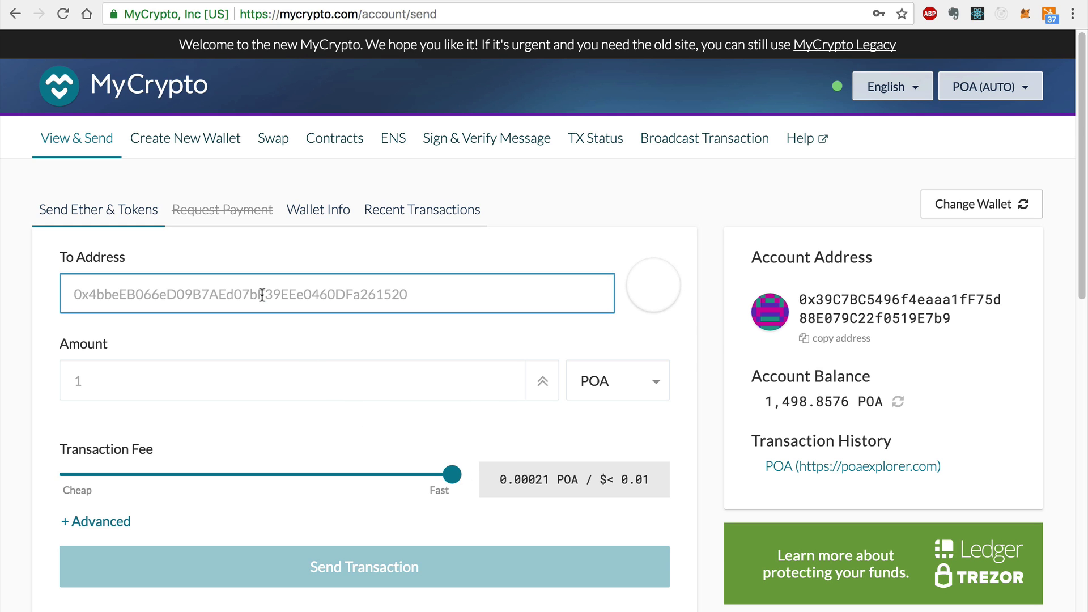
key(super+v)
key(ctrl+Tab)
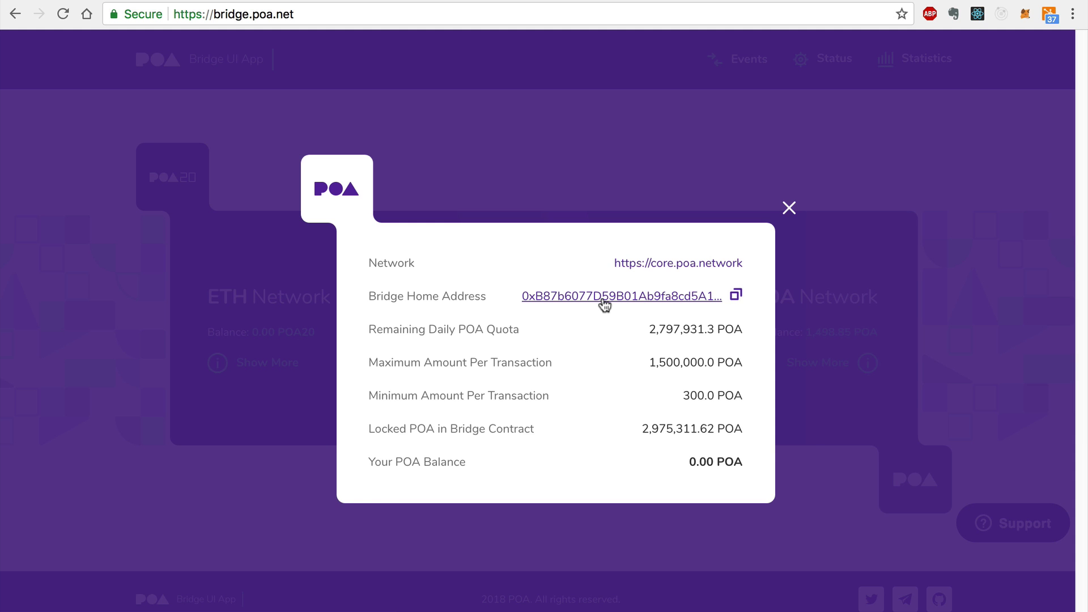
key(ctrl+shift+Tab)
key(Tab)
text(1000)
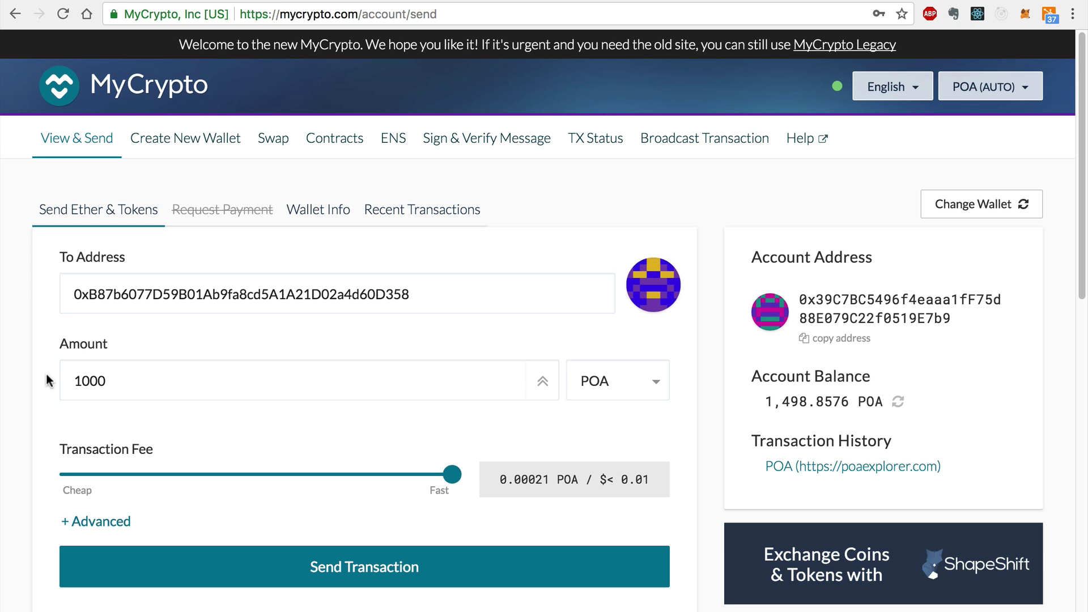
Expand the advanced settings and re-toggle automatic gas limit so it recalculates
click(67, 523)
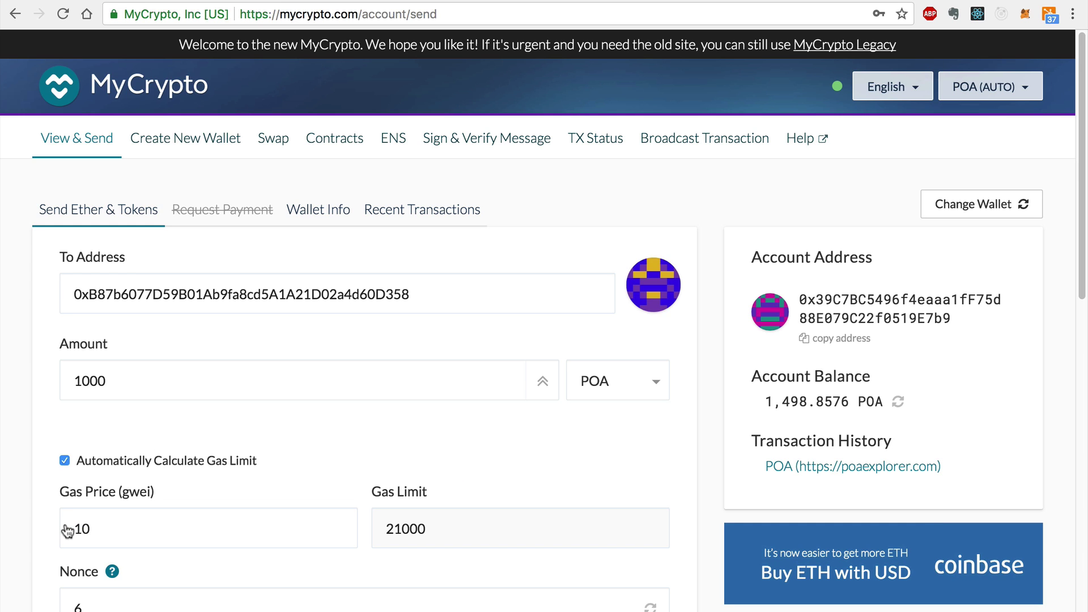
click(64, 461)
click(65, 460)
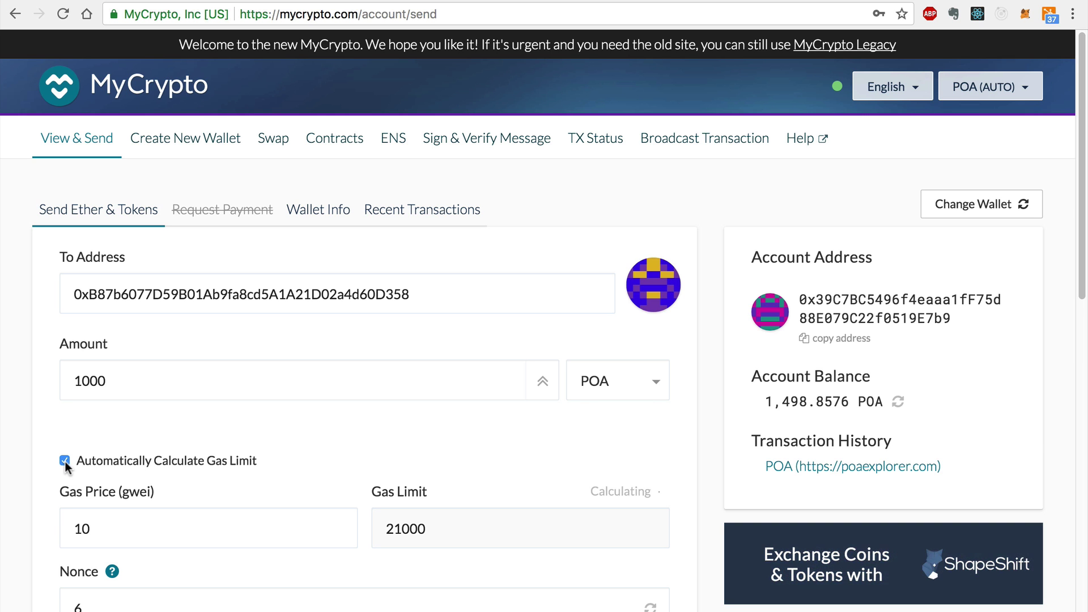
Send the 1,000 POA transaction to the bridge contract and confirm it
scroll(65, 462, down, 5)
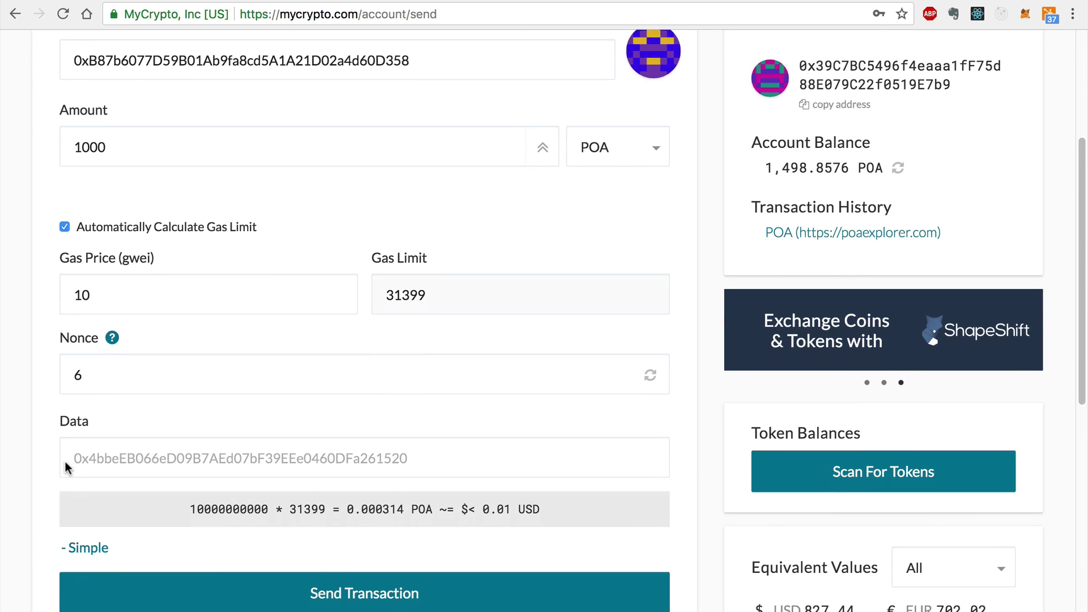
scroll(64, 461, down, 6)
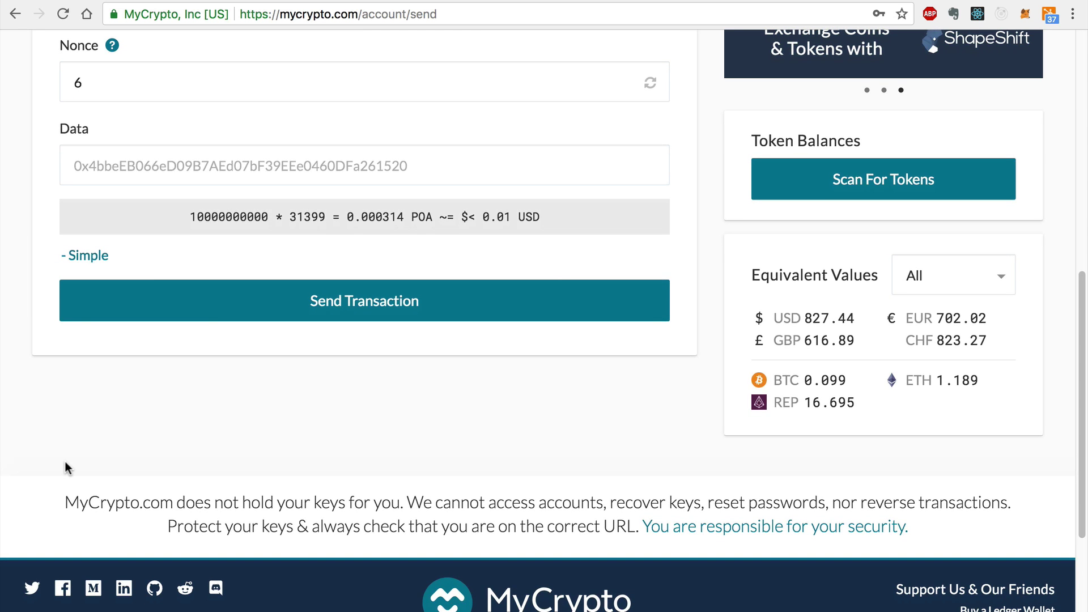
click(214, 311)
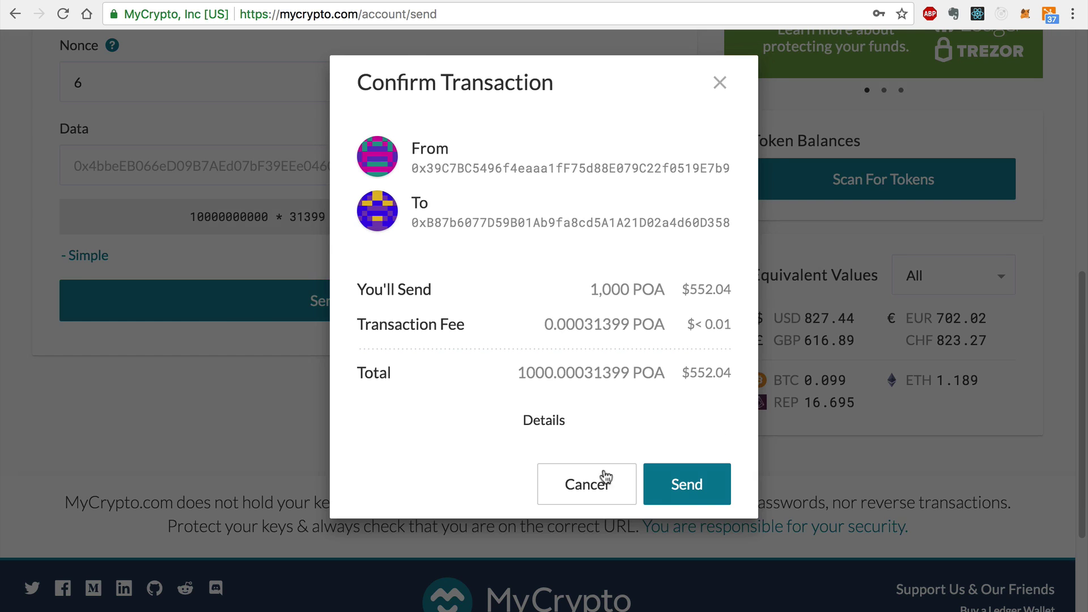
click(686, 484)
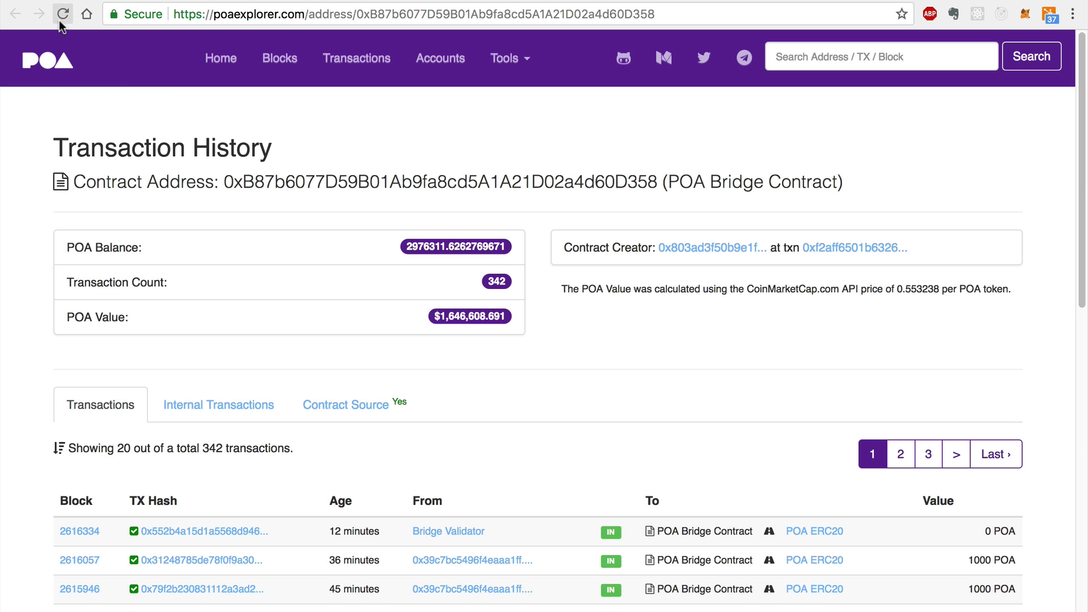
Reload the bridge contract history and highlight the new 1000 POA transaction in the first row
click(62, 25)
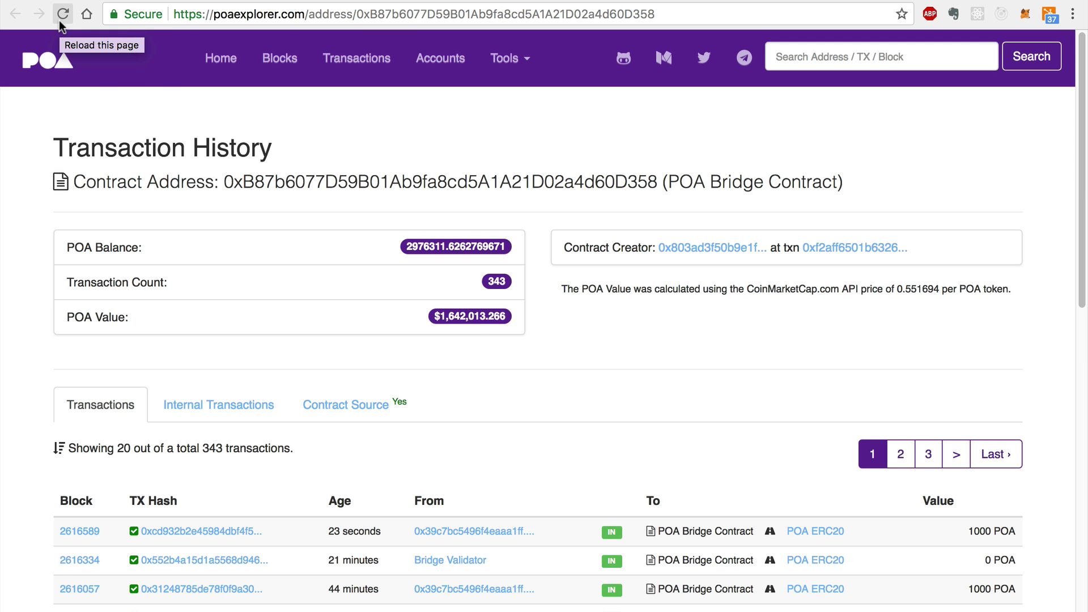
scroll(590, 388, down, 3)
scroll(590, 388, down, 3)
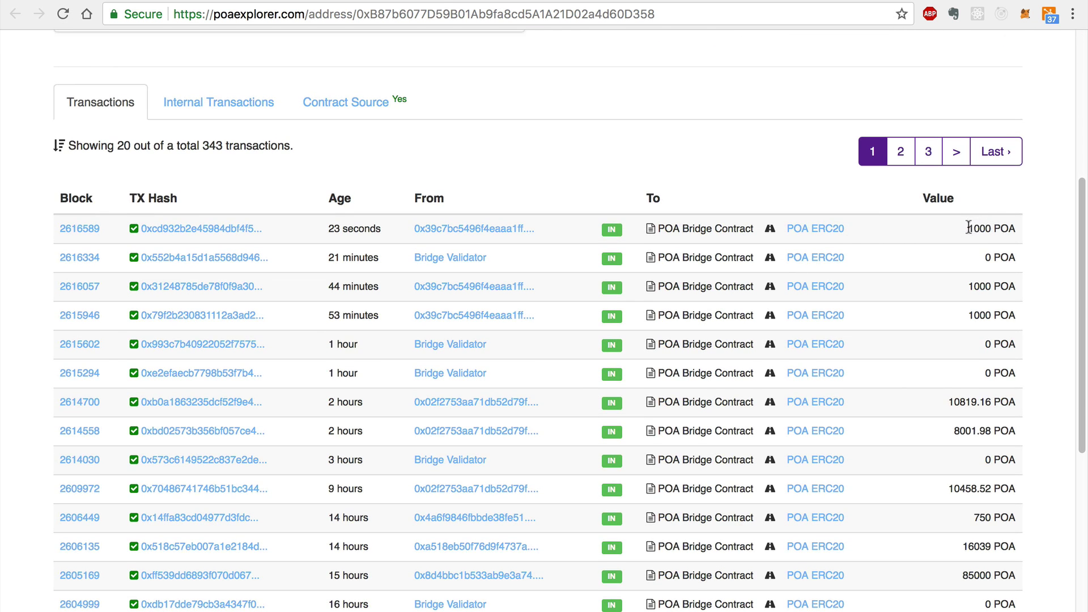
drag(968, 228, 1015, 228)
Open the POA ERC20 token on Etherscan, then the 0xd819e948… recipient contract
click(835, 230)
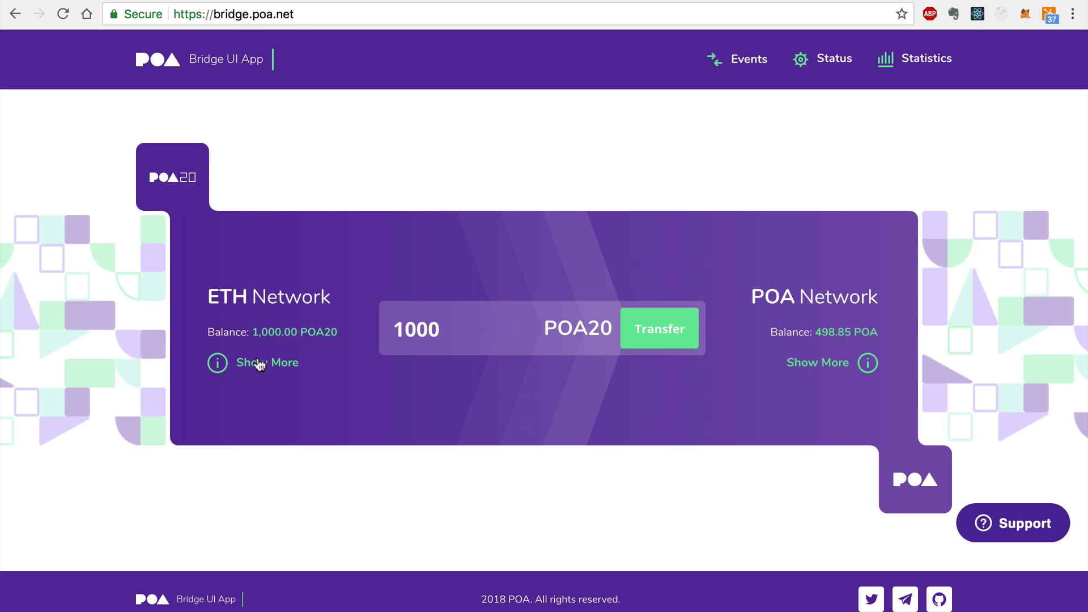
click(258, 361)
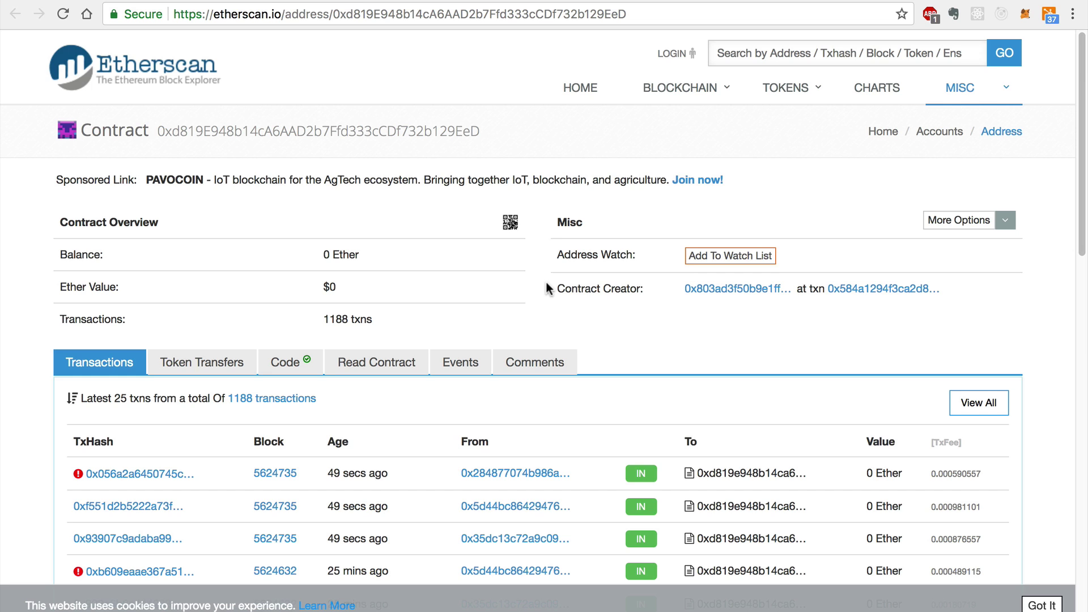
Refresh, review the new 1,000 POA20 transfer, and highlight the 1,000.001077120280758948 POA20 balance
click(62, 14)
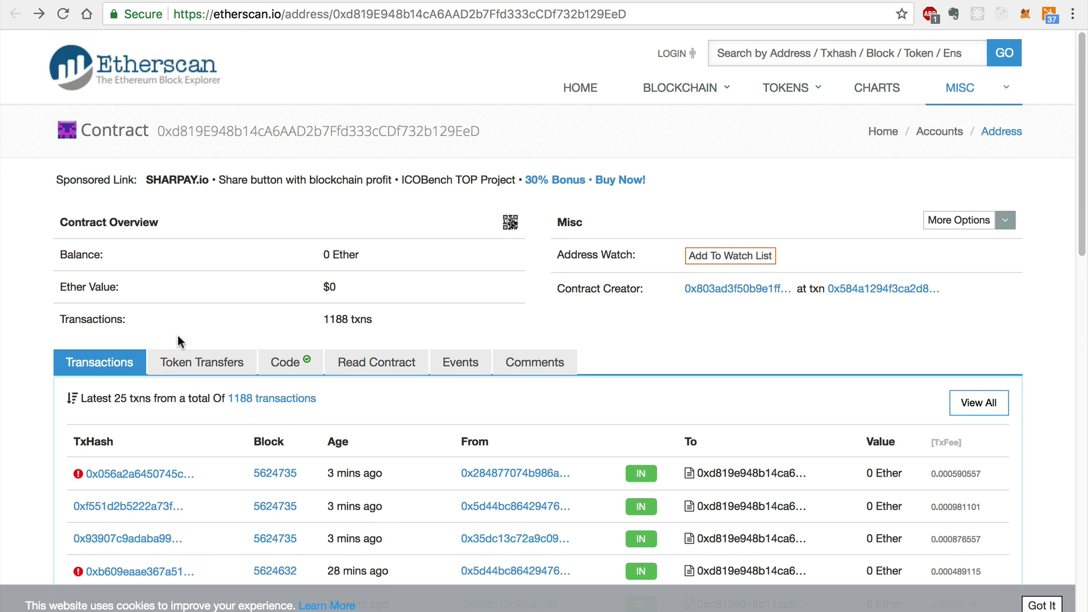
click(154, 506)
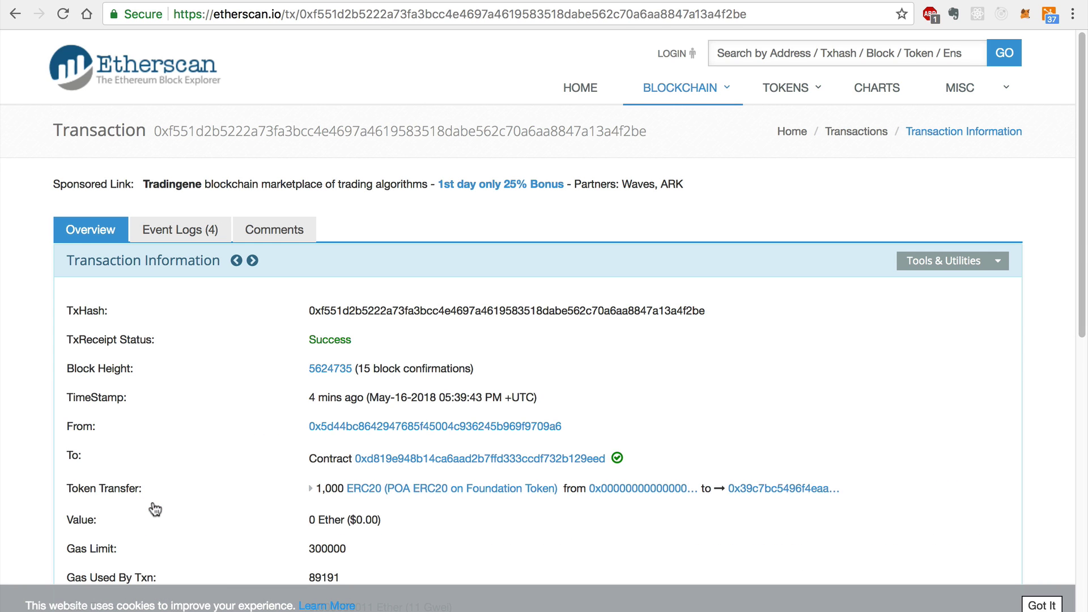
key(alt+Left)
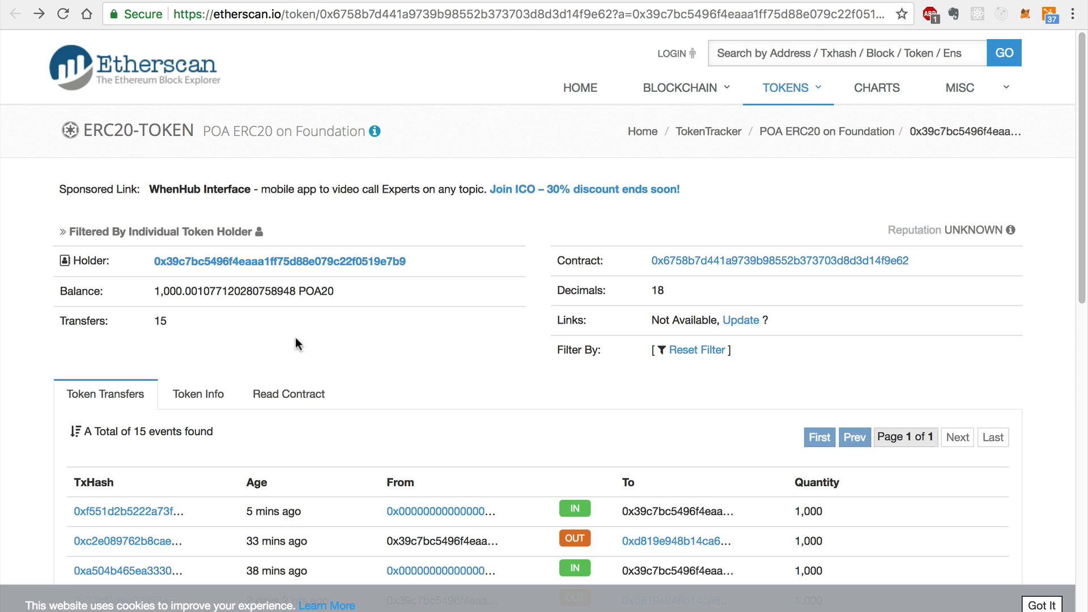
click(142, 512)
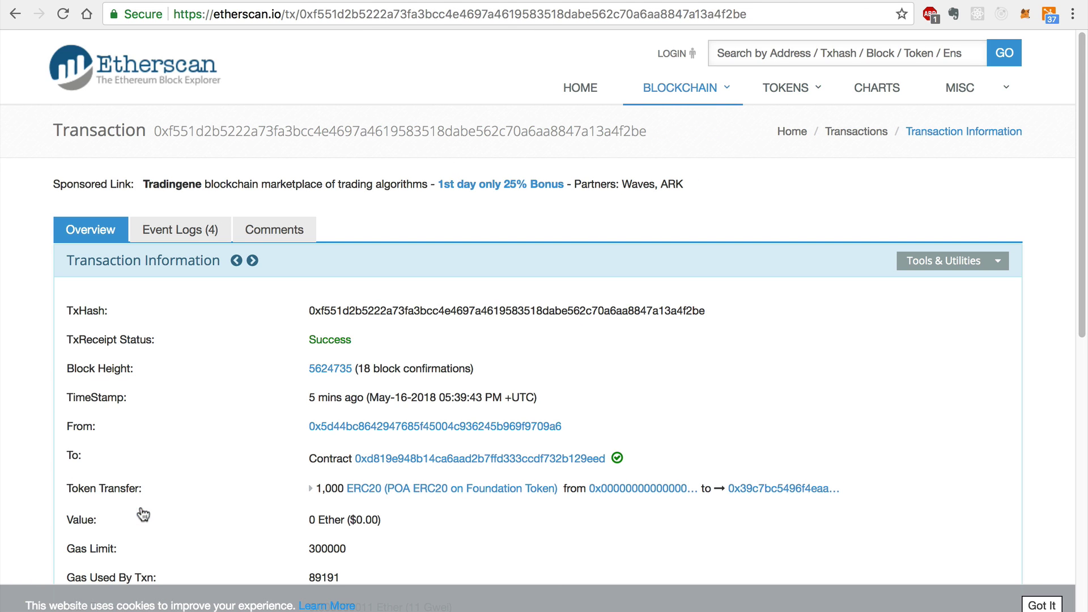
click(13, 14)
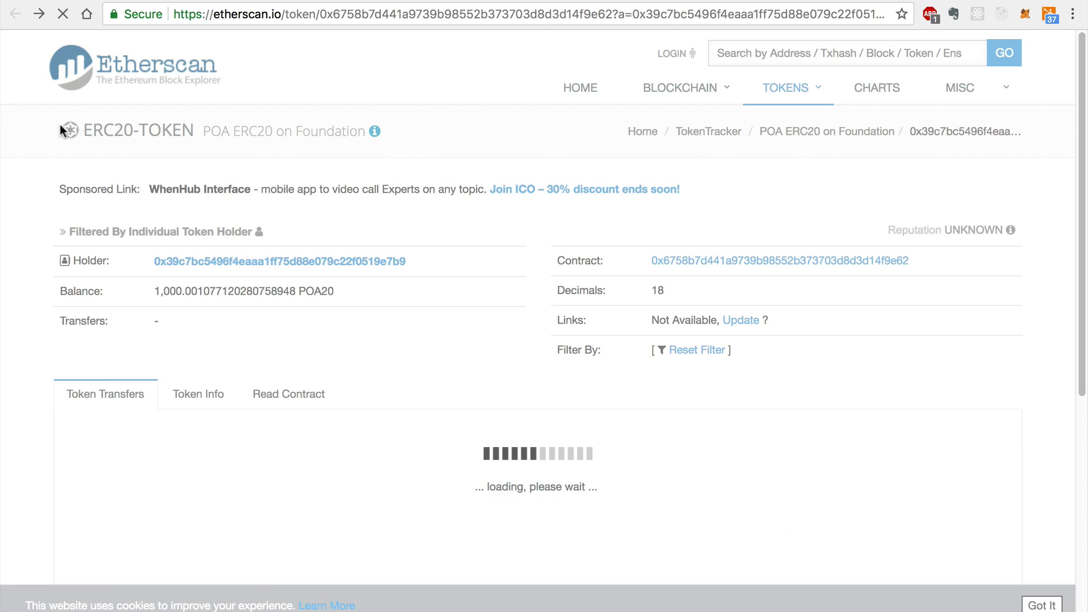
drag(151, 288, 342, 291)
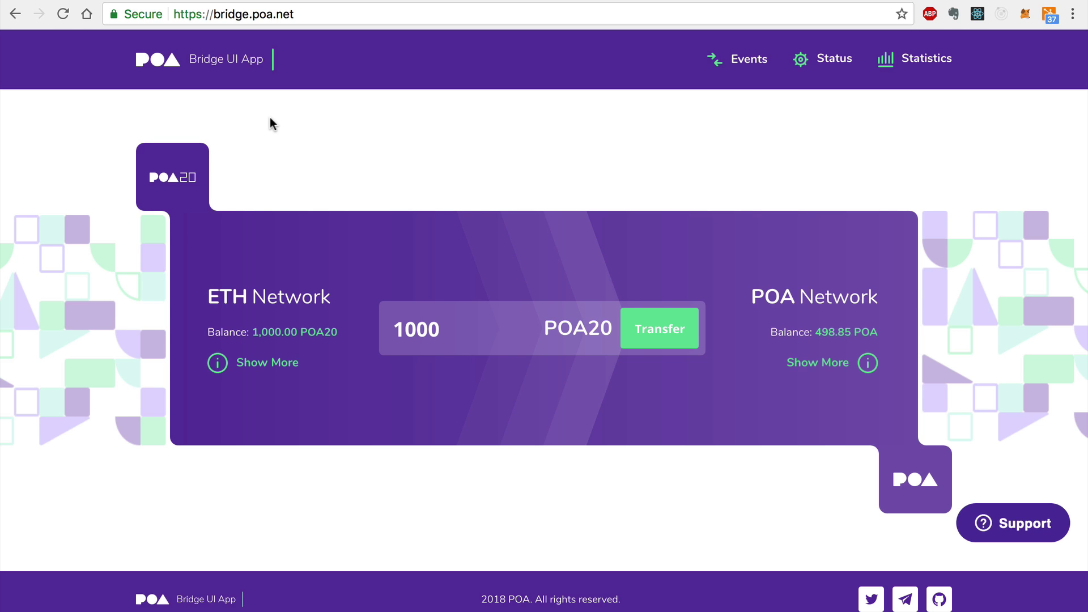
drag(204, 331, 347, 339)
click(347, 339)
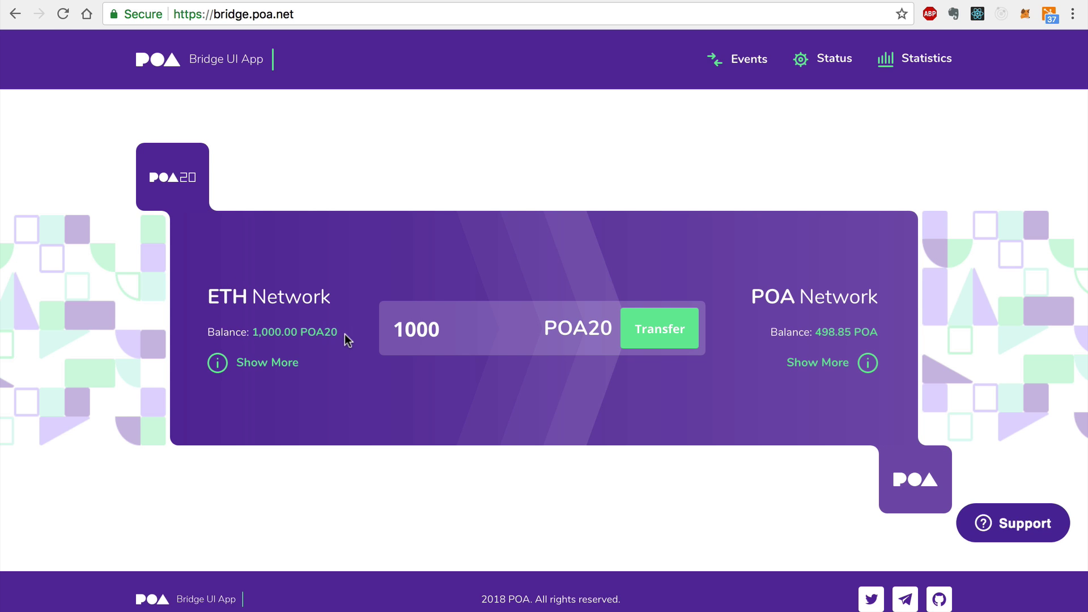